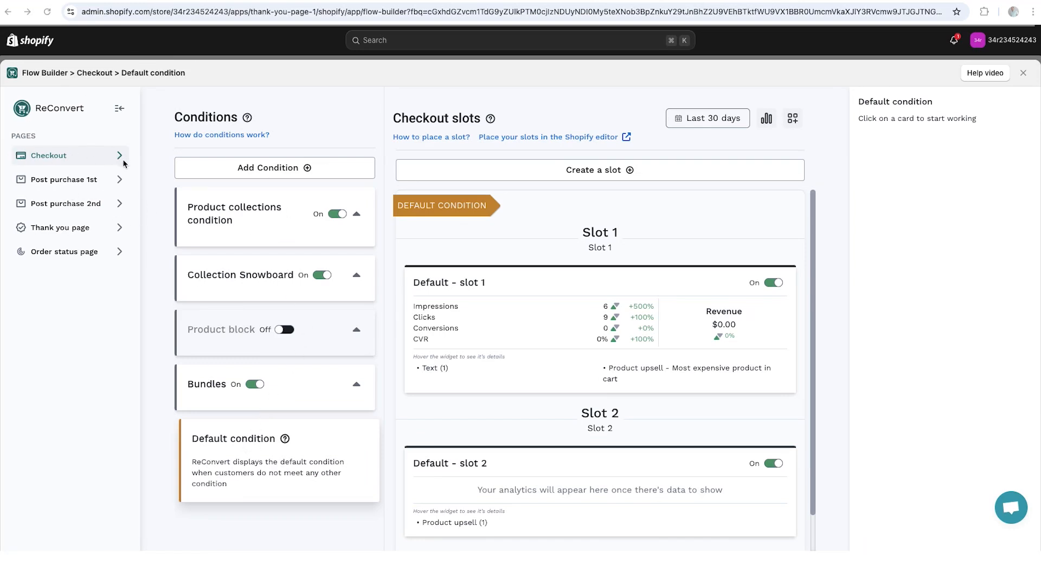
- Open the Product collections condition on the Checkout page to inspect its settings
click(235, 207)
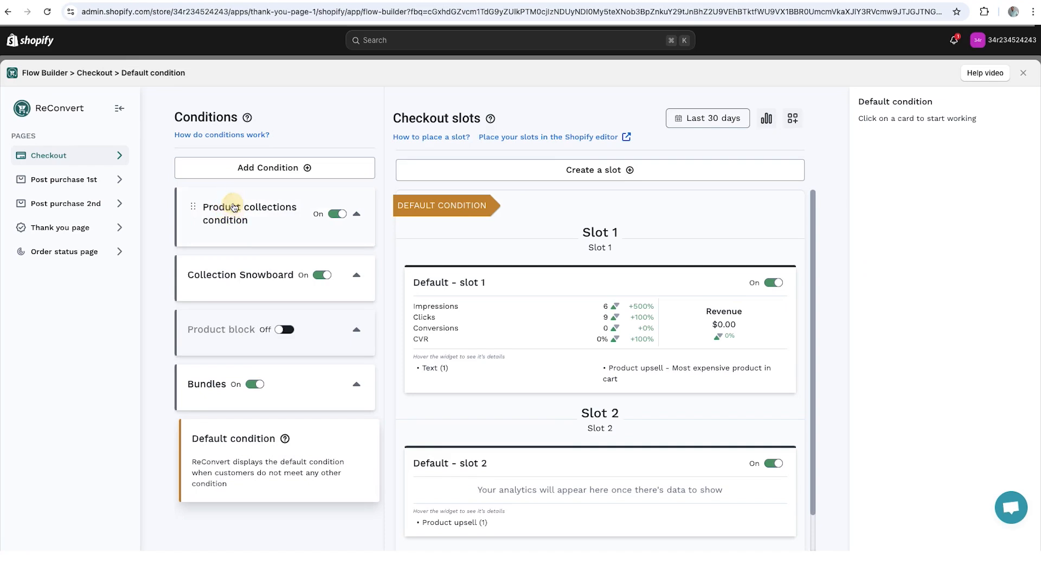
click(253, 226)
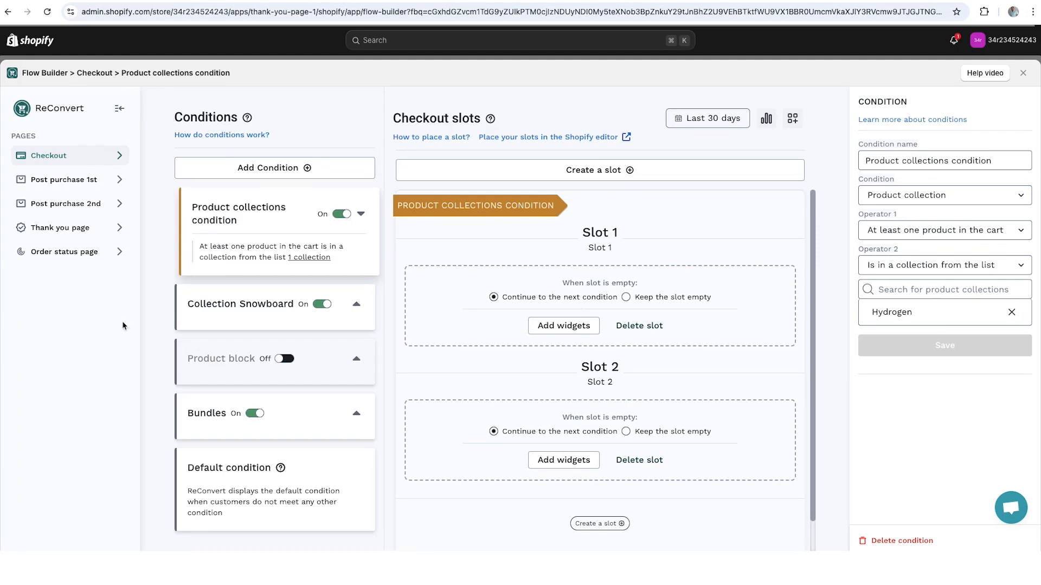
- Add a condition to the Thank you page and name it "My new condition"
click(80, 235)
click(281, 169)
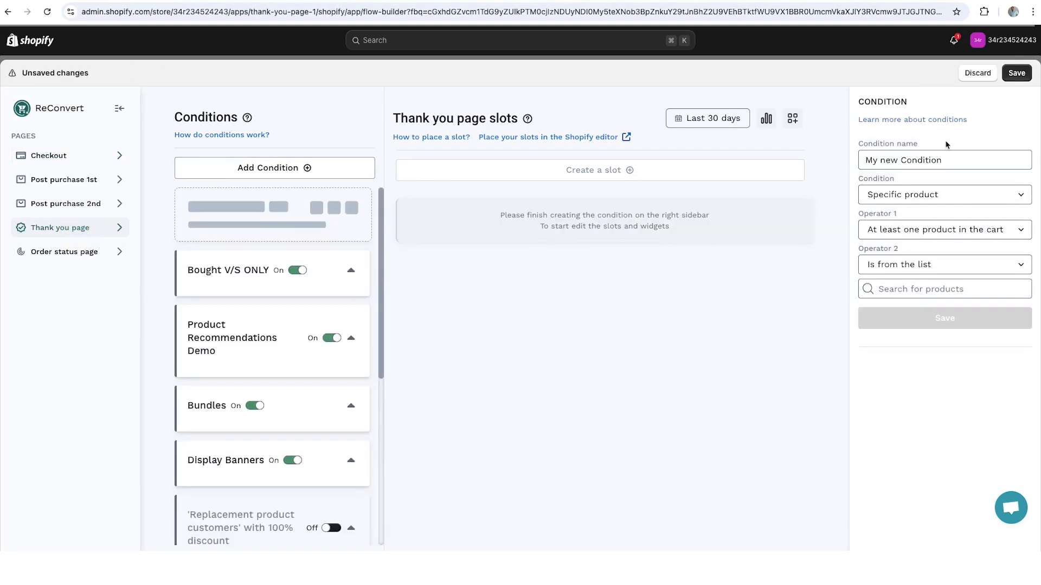
drag(951, 157, 822, 156)
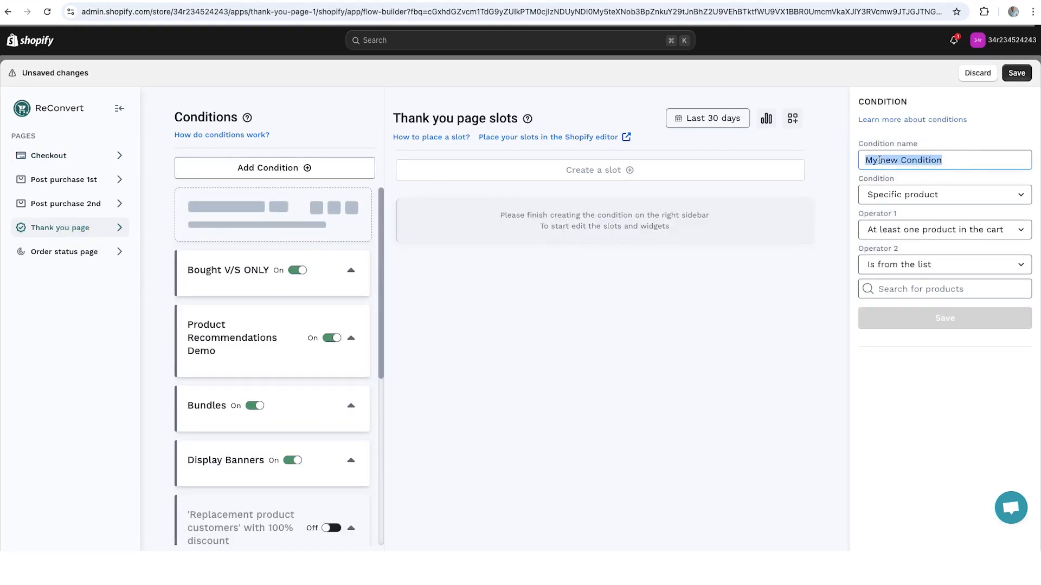
text(My new condition)
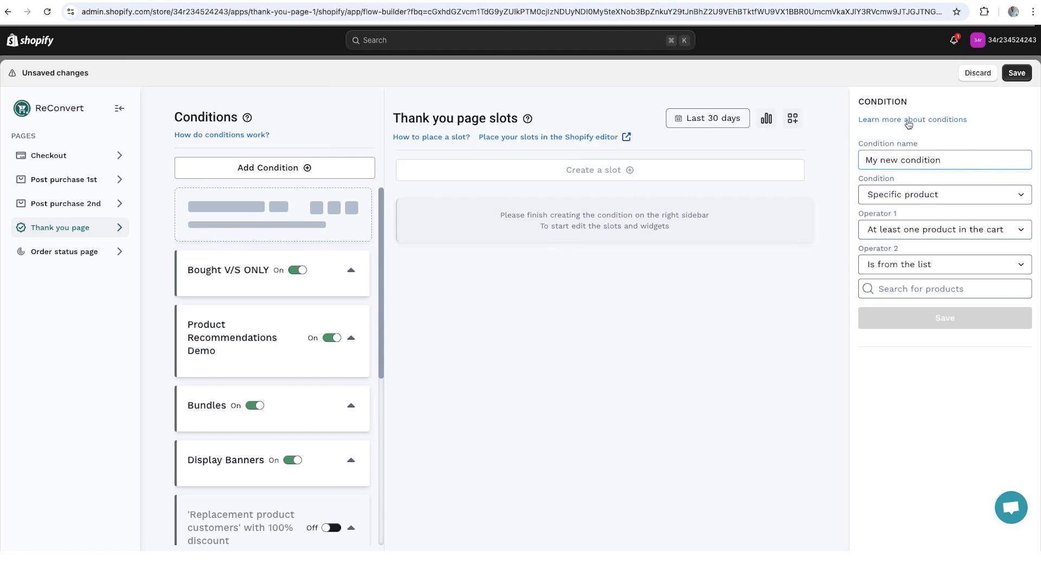
- Review the new condition's type and first operator choices, and set its type to Product title
click(991, 197)
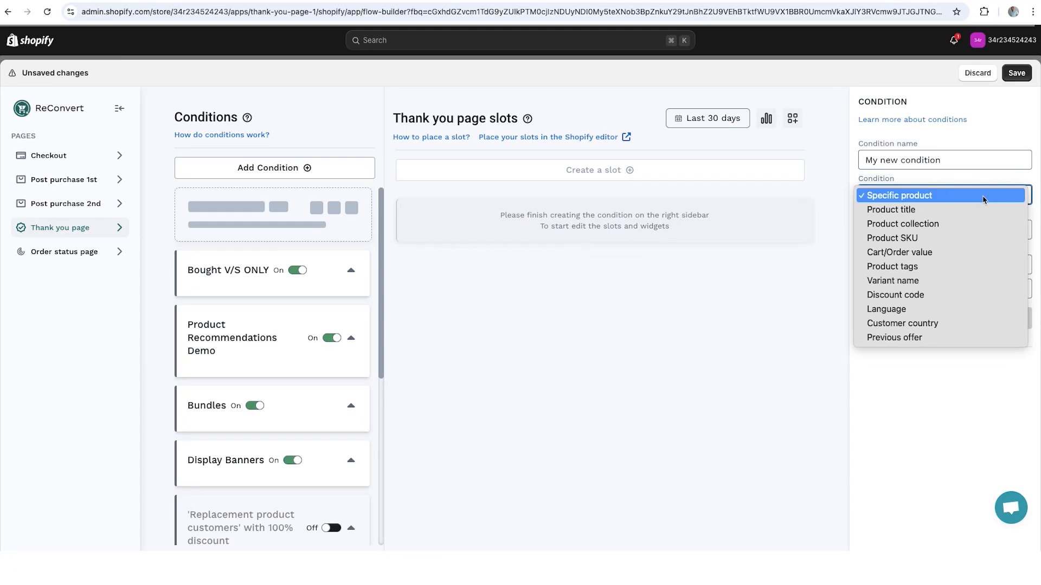
click(984, 200)
click(964, 228)
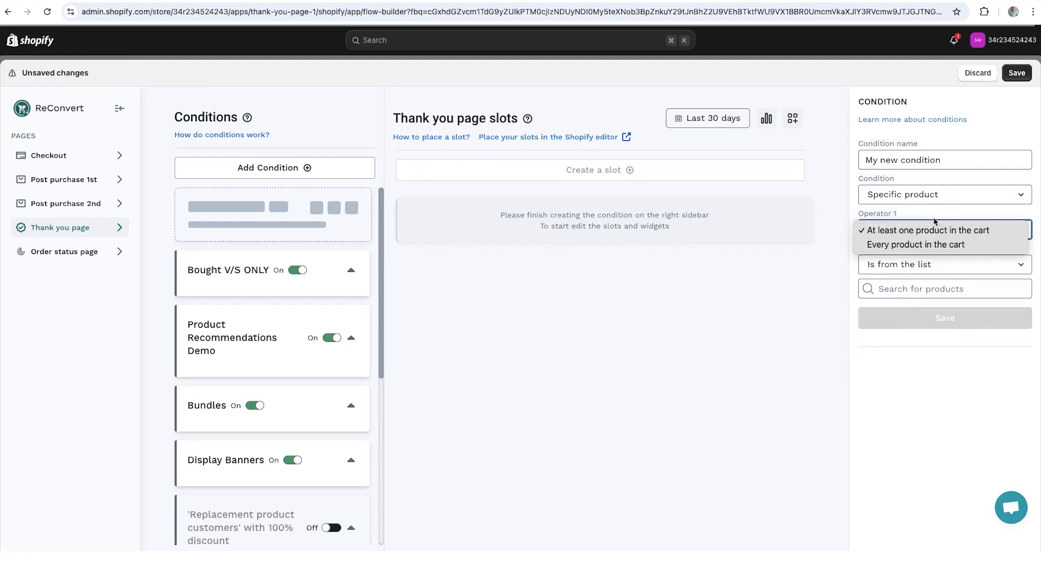
click(938, 195)
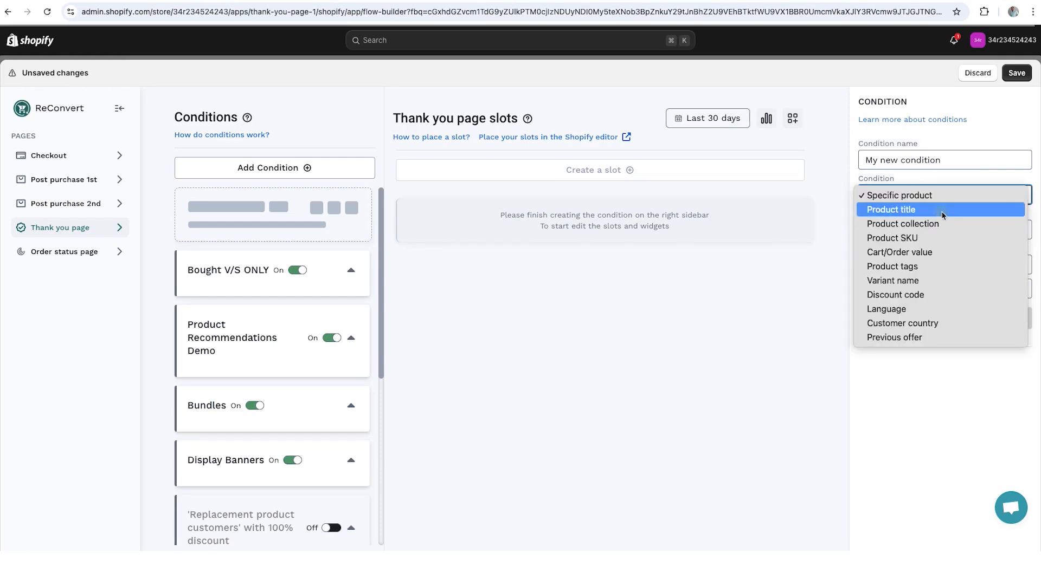
click(949, 208)
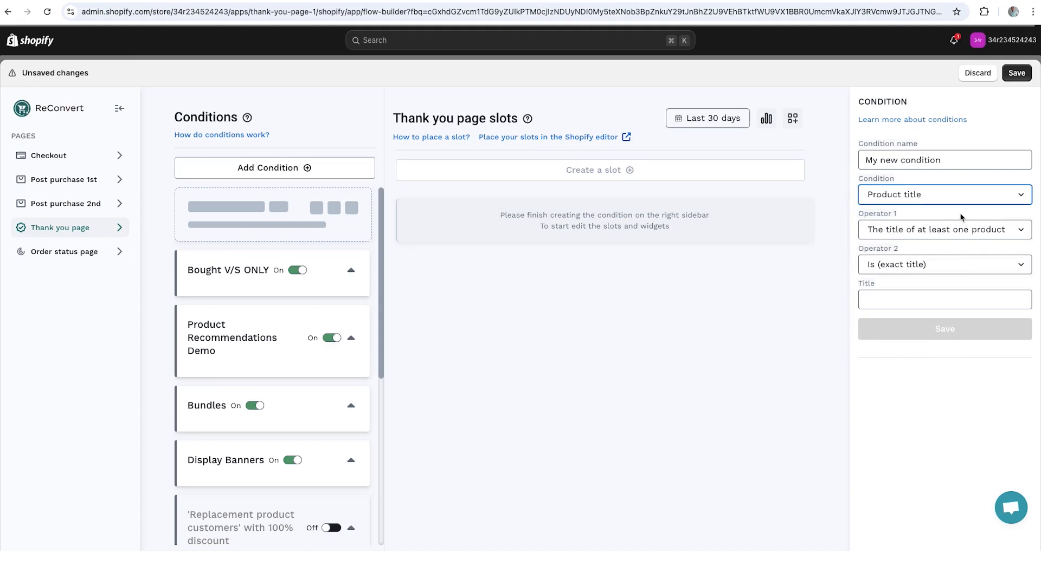
- Set the title rule's second operator to Ends with, enter "red" as the title, and save the condition
click(939, 270)
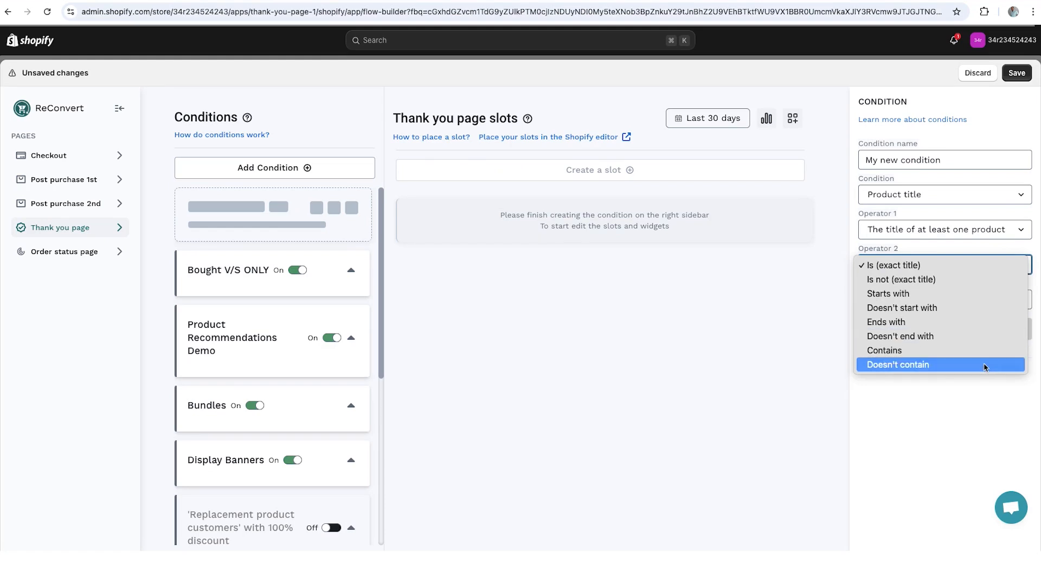
click(974, 418)
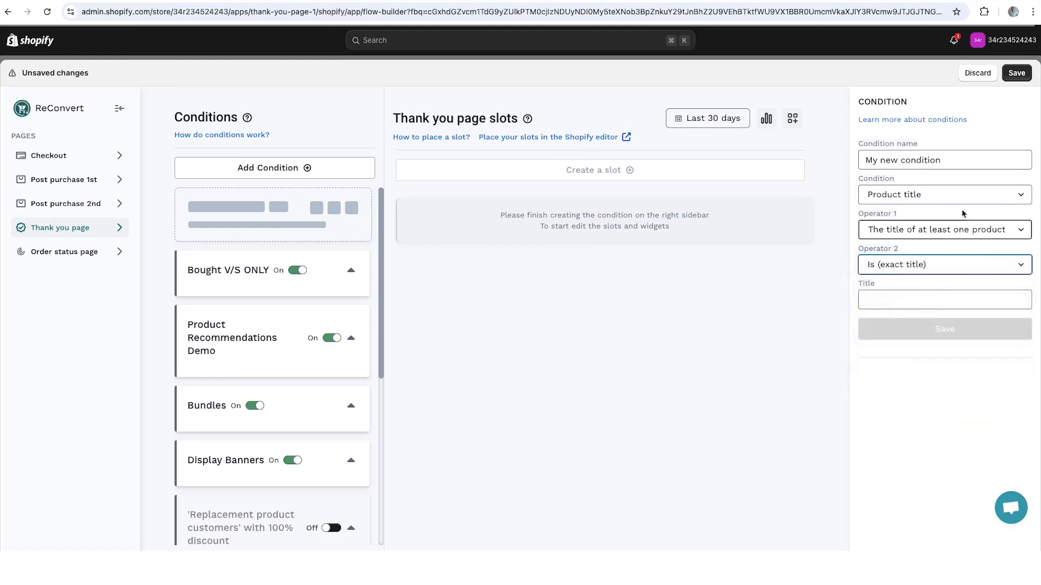
key(Tab)
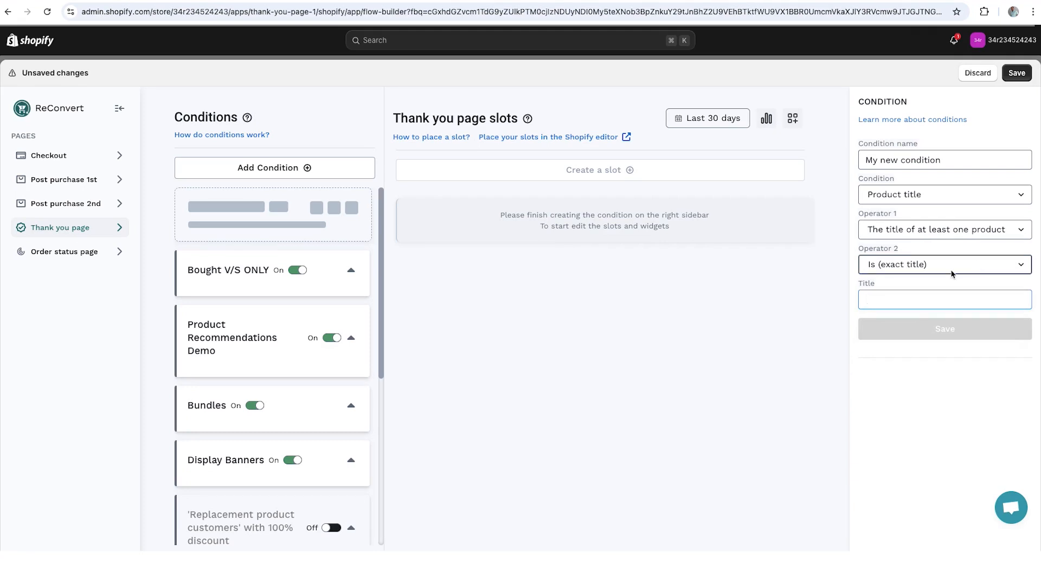
click(953, 273)
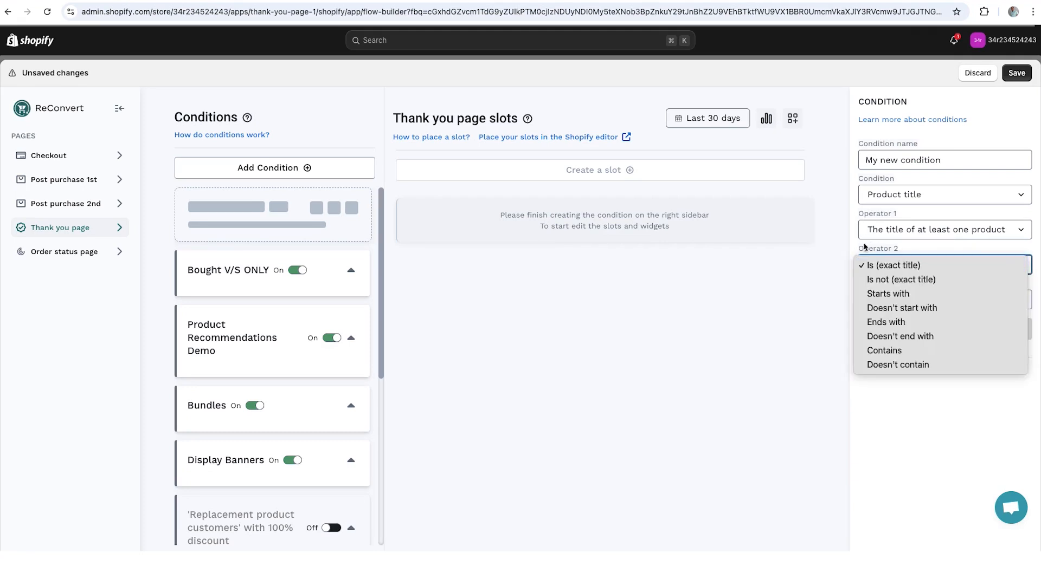
click(917, 322)
click(949, 328)
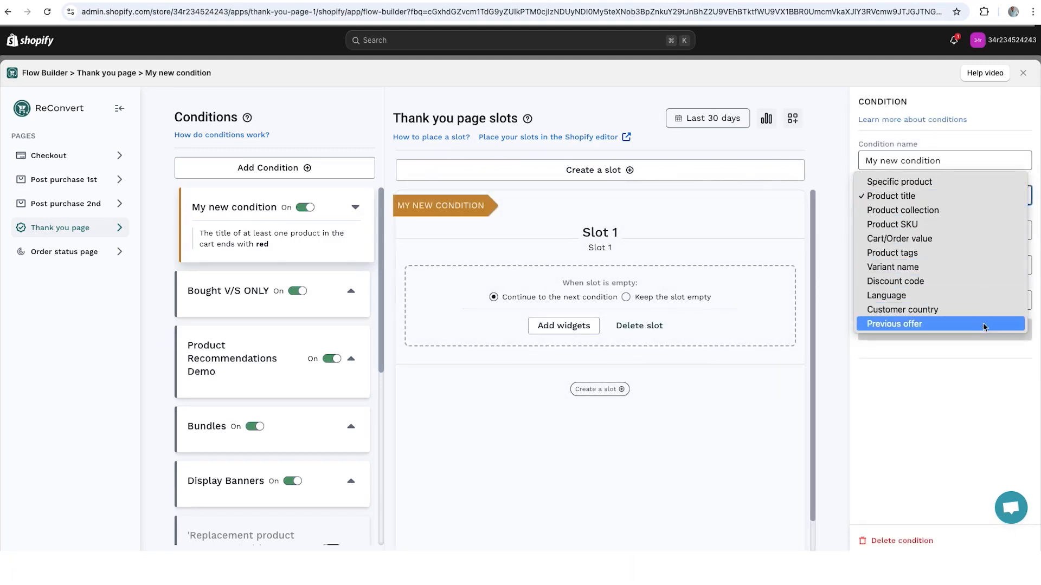
- Preview the settings of the Product collection, Product SKU and Cart/Order value condition types, including the order value operators
click(968, 213)
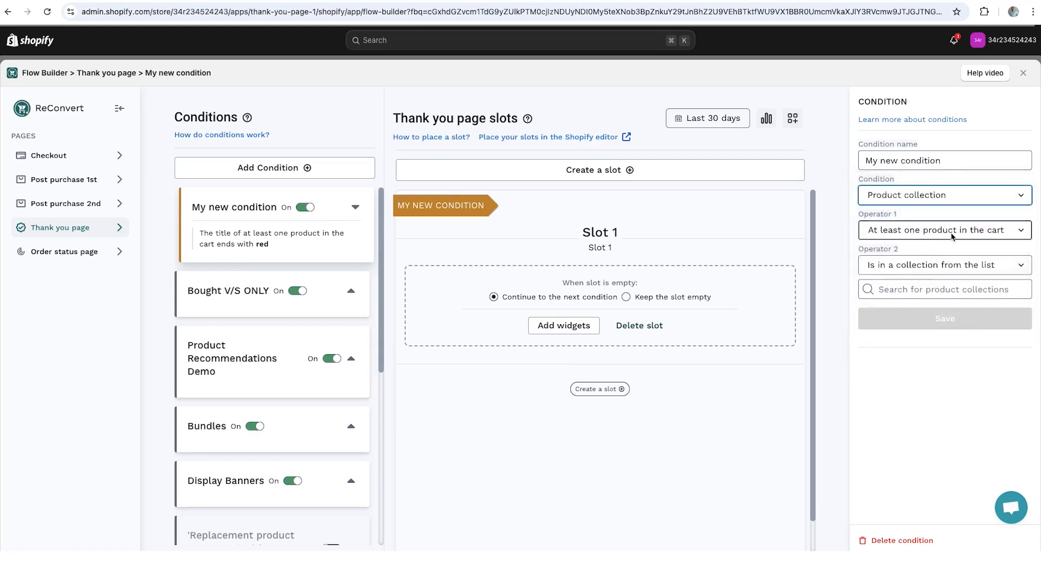
click(948, 196)
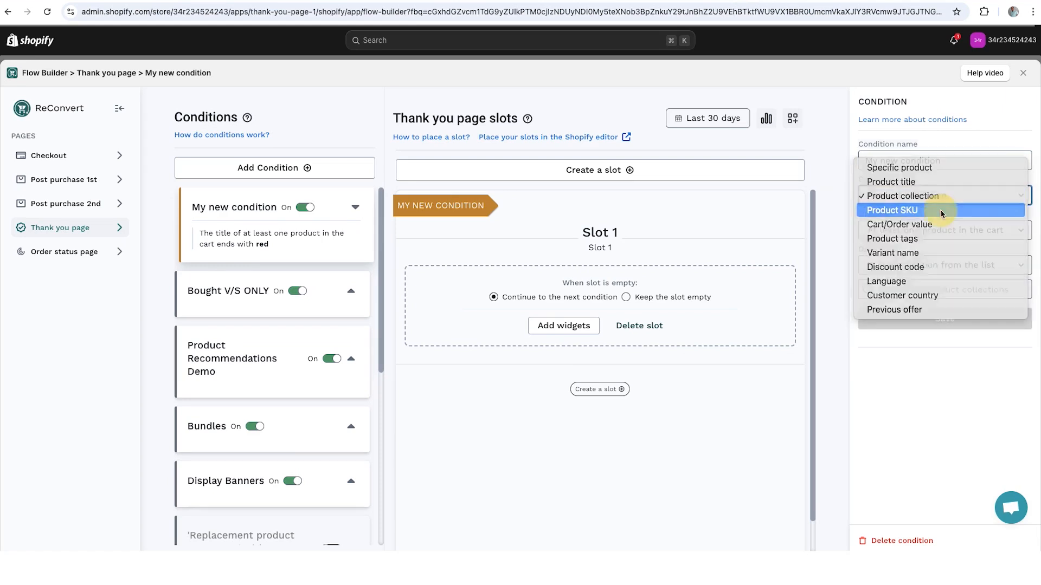
click(942, 213)
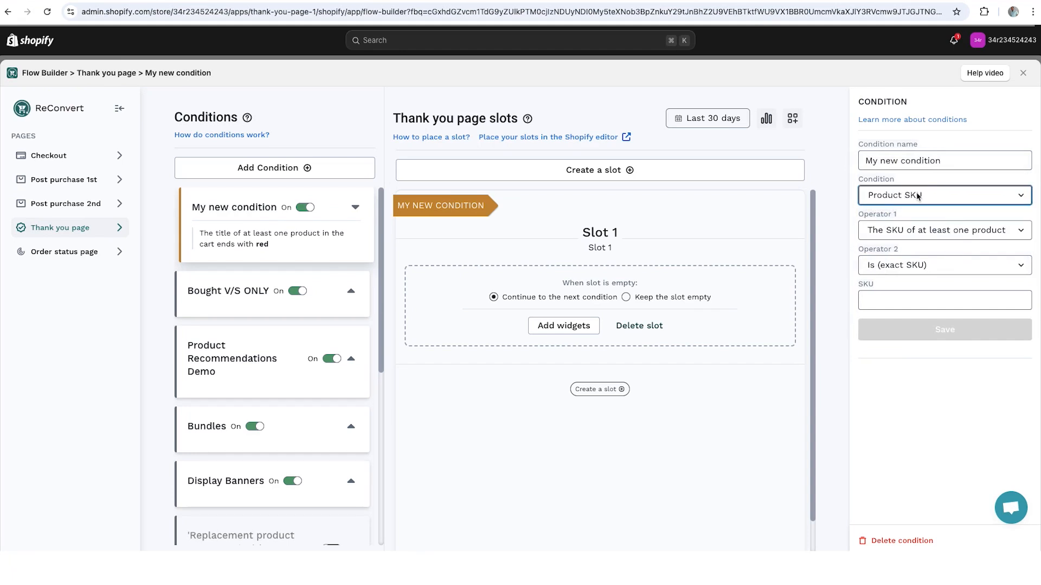
click(961, 197)
click(963, 208)
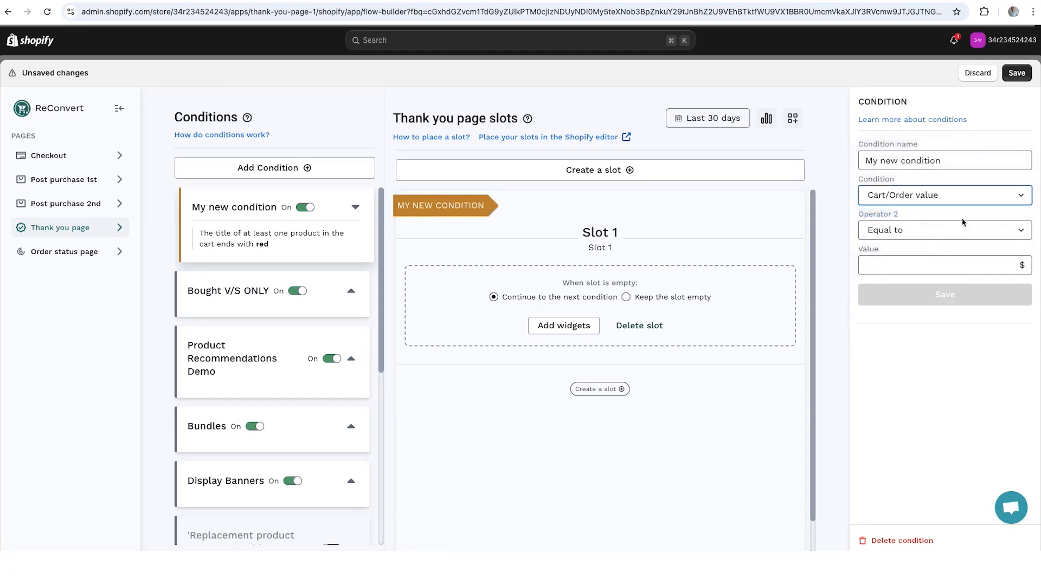
click(913, 227)
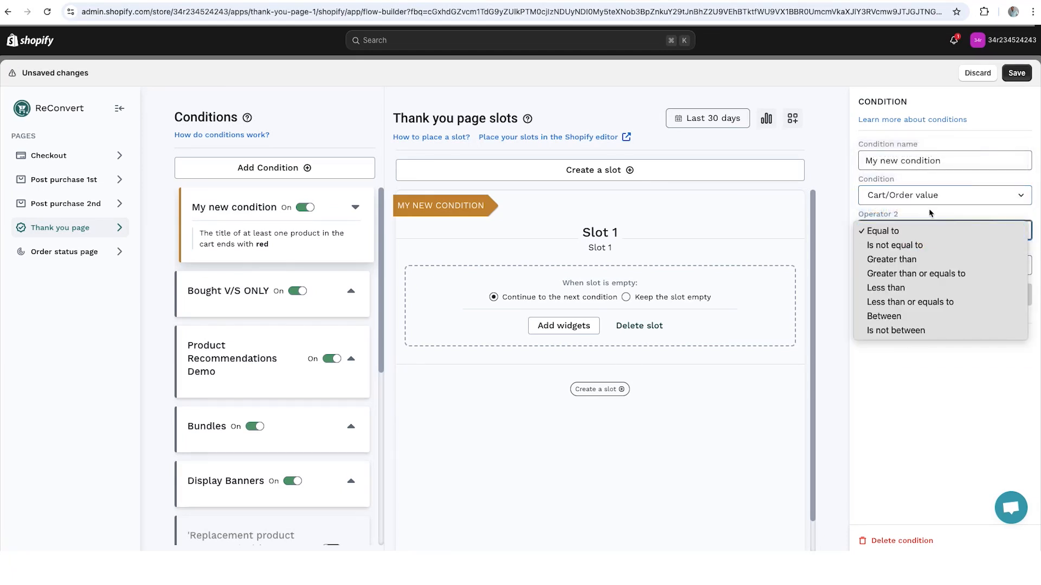
- Preview the Product tags and Variant name condition types and review the first operator options for variants
click(968, 215)
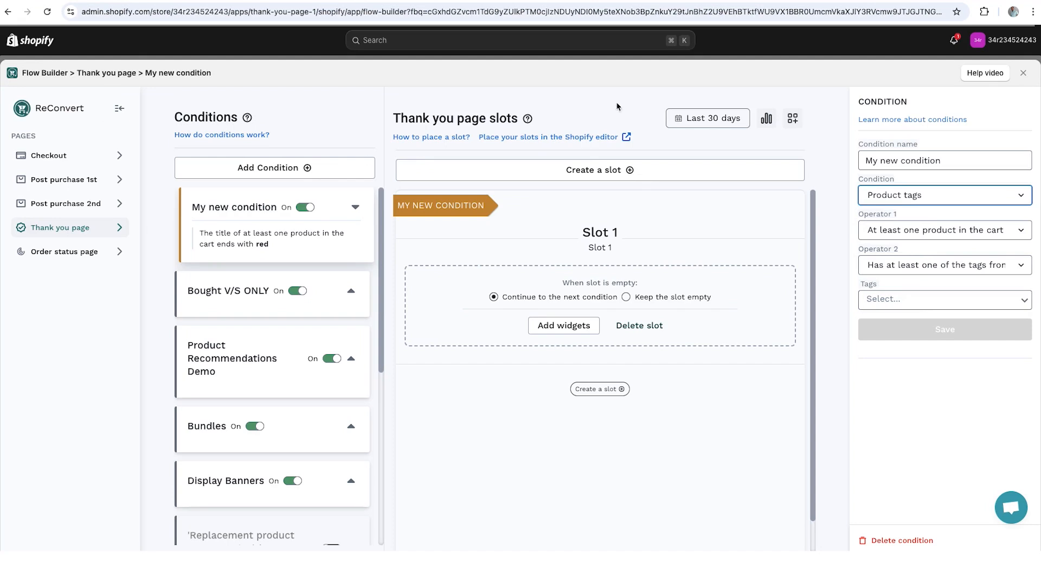
click(894, 196)
click(970, 206)
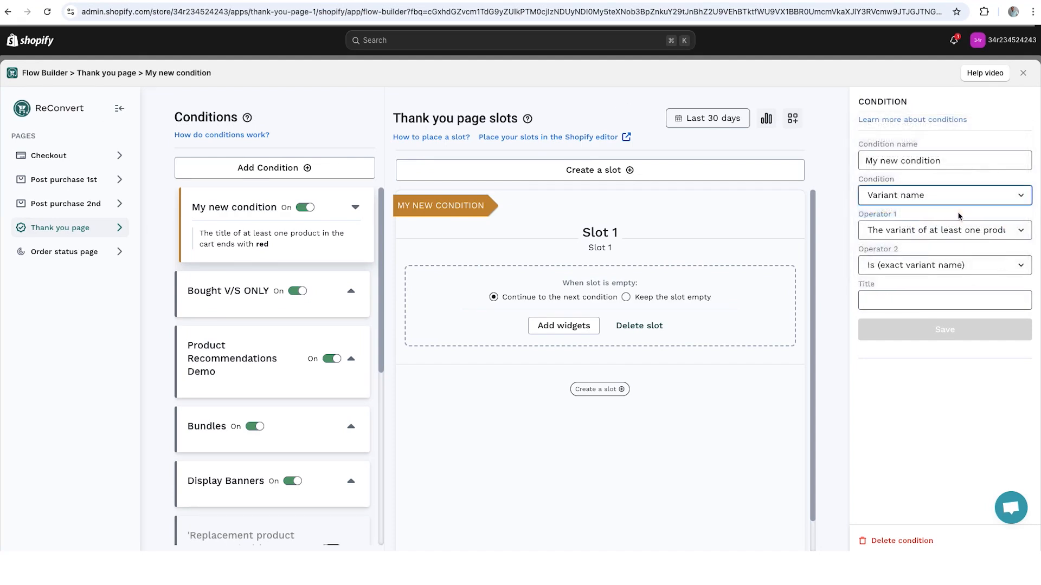
click(982, 231)
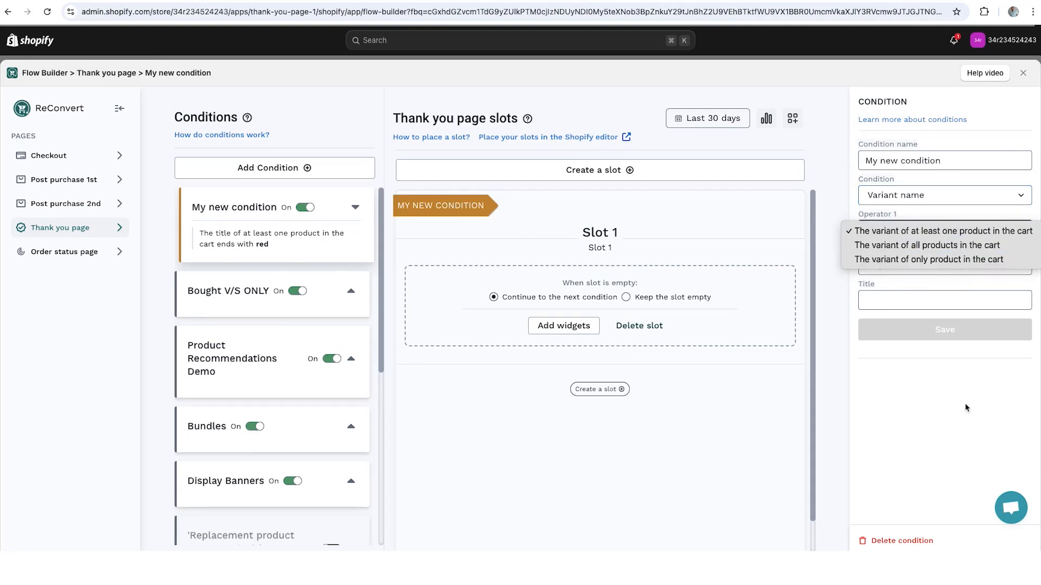
click(964, 397)
- Preview the Discount code and Language condition types and review their operator options
click(974, 198)
click(973, 211)
click(986, 230)
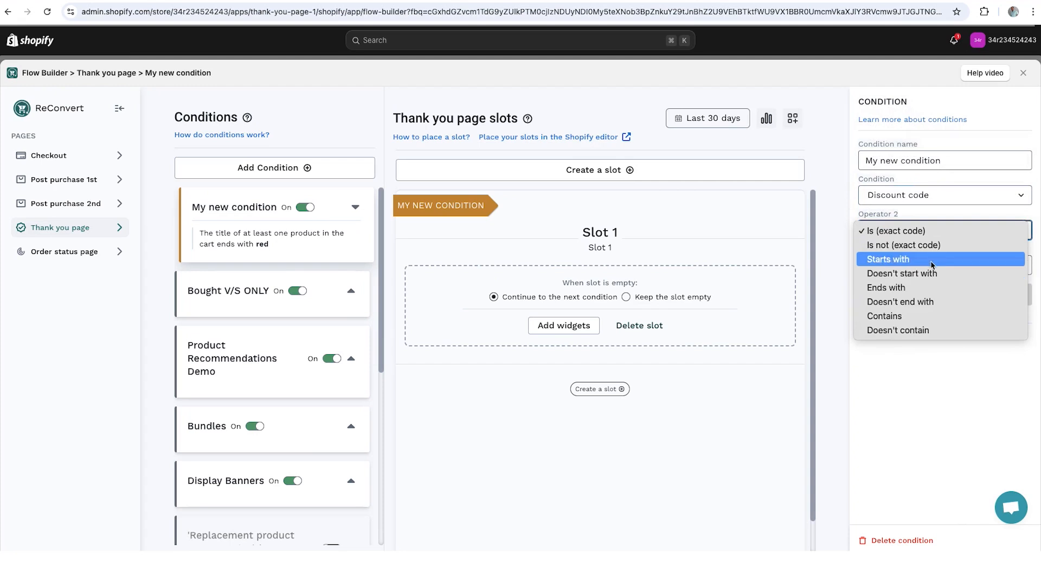
click(916, 196)
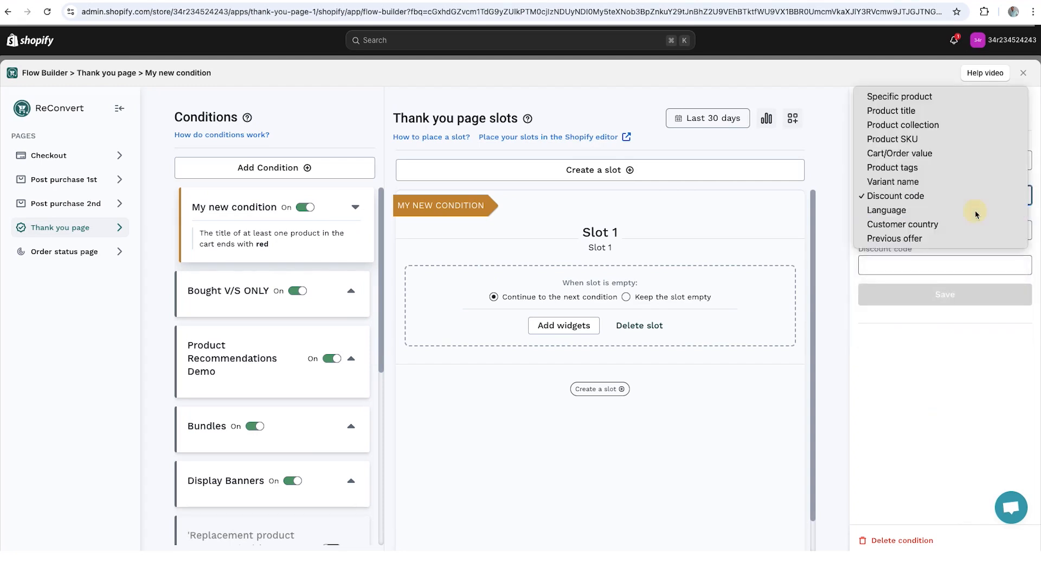
click(908, 211)
click(972, 230)
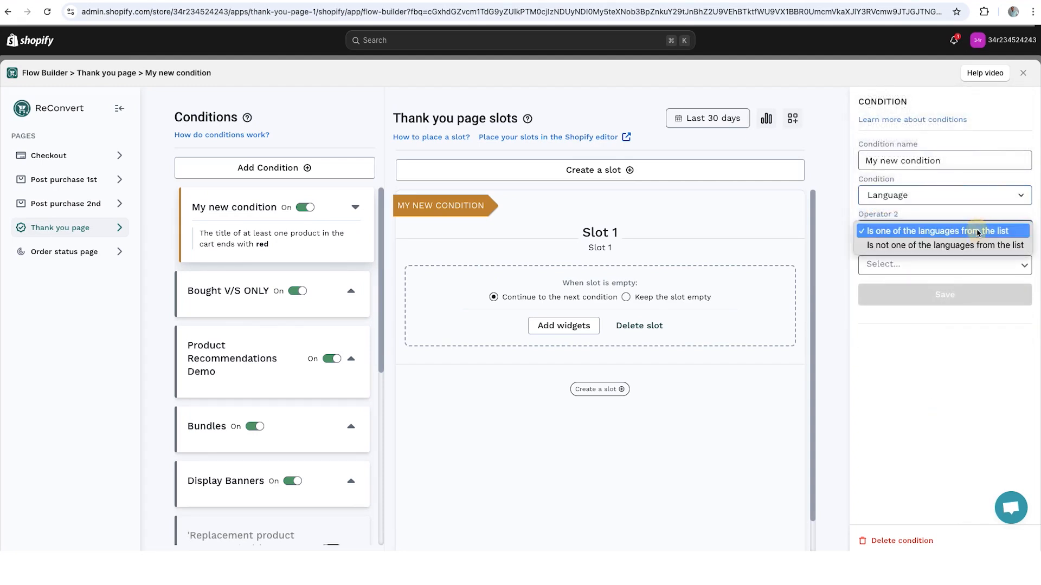
click(961, 335)
- Preview the Customer country condition type and review its operator options
click(948, 196)
click(950, 210)
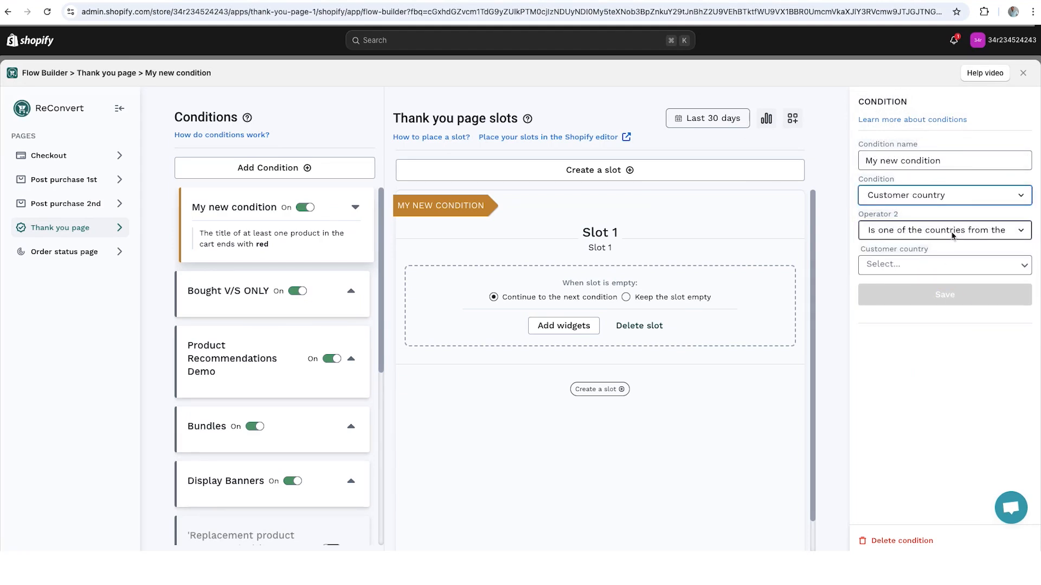
click(949, 232)
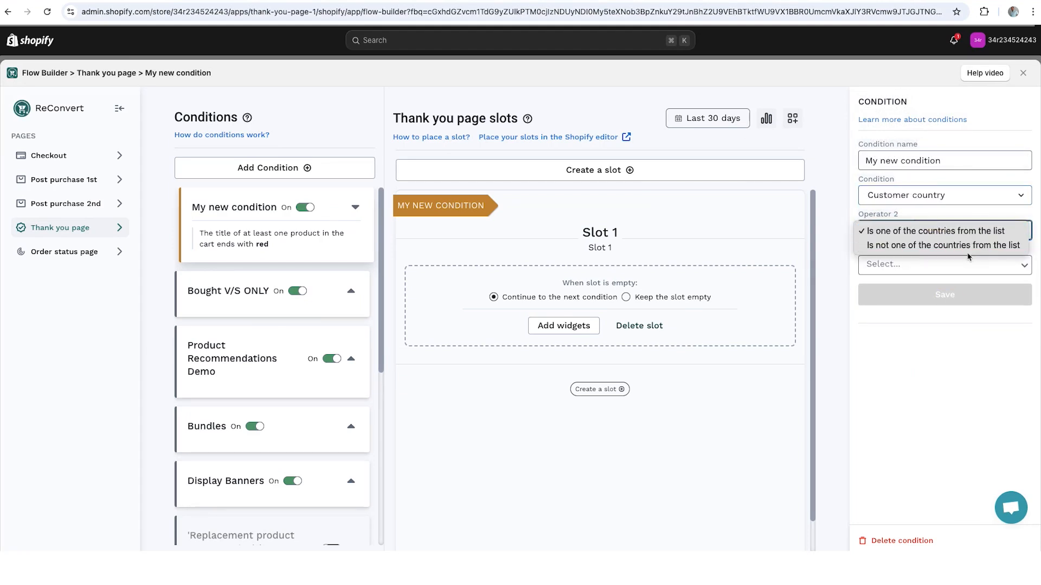
click(966, 348)
- Try the Previous offer condition type with "An offer was declined" and check which pages it can refer to
click(946, 195)
click(924, 188)
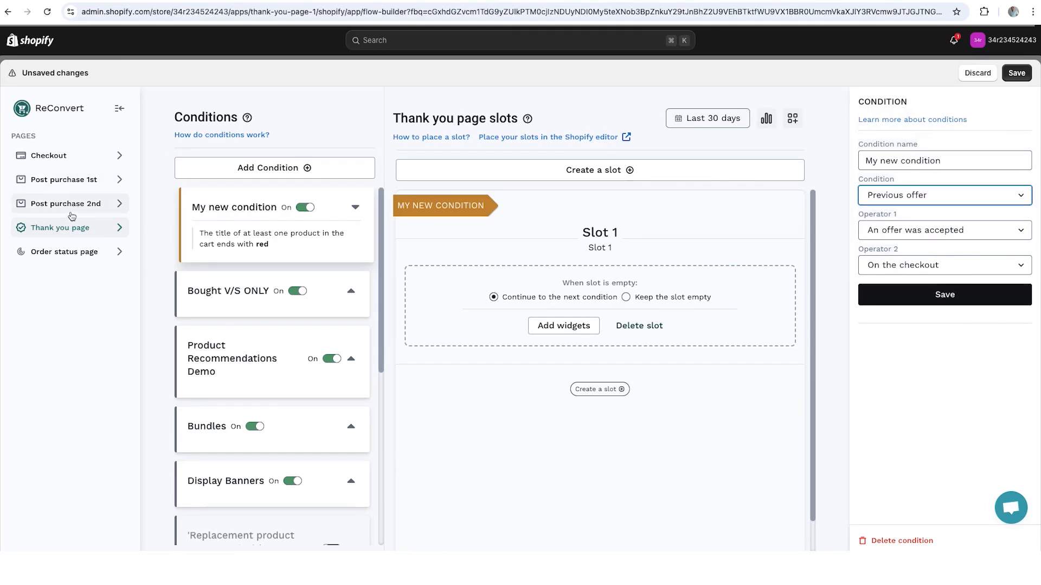
click(963, 237)
click(969, 245)
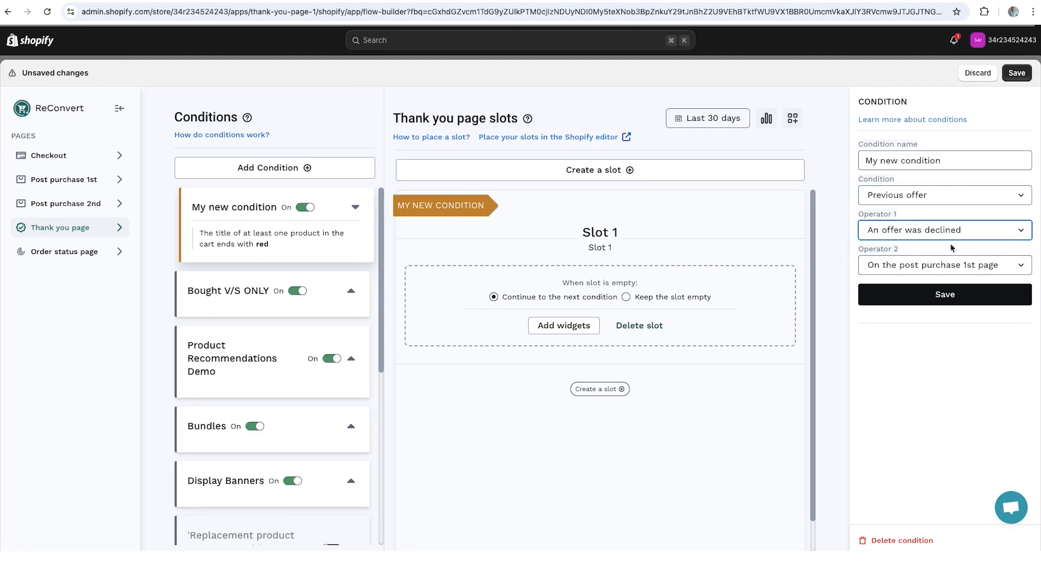
click(953, 264)
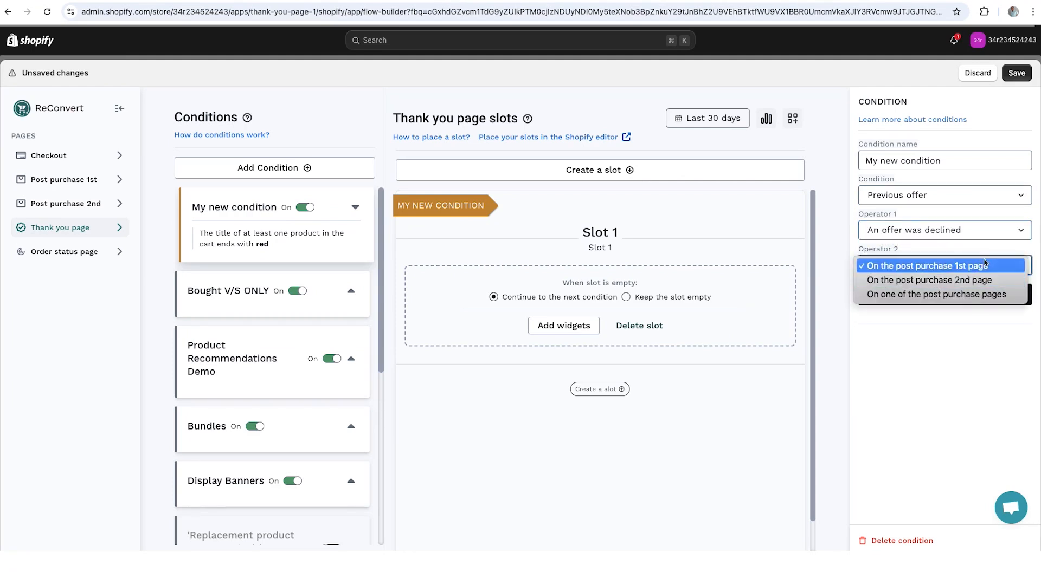
click(917, 367)
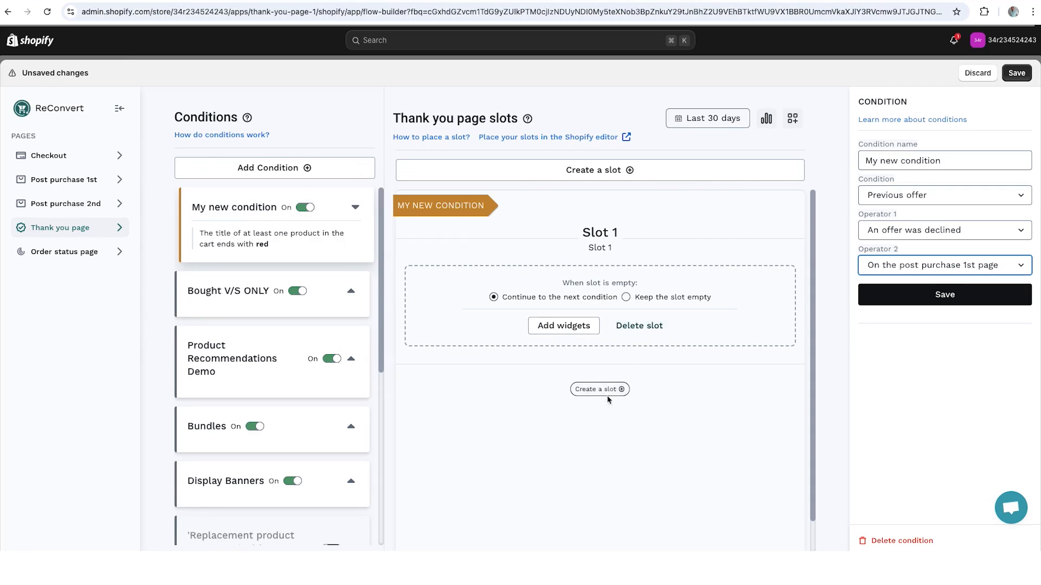
- Set Slot 1 to stay empty when it has no widgets, and save the changes
click(626, 297)
click(682, 213)
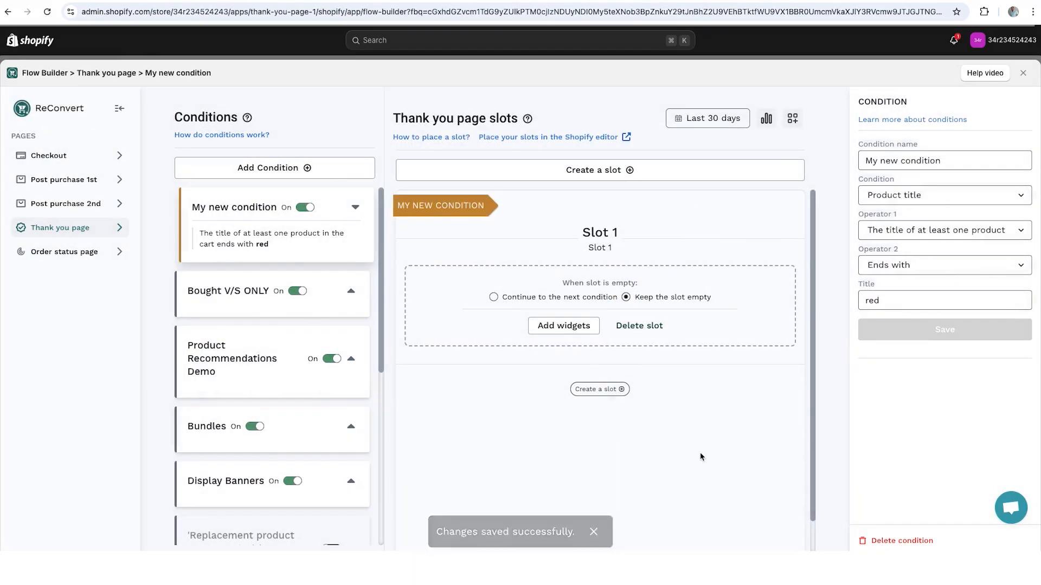
- Turn My new condition off and back on
click(312, 210)
click(311, 211)
click(317, 209)
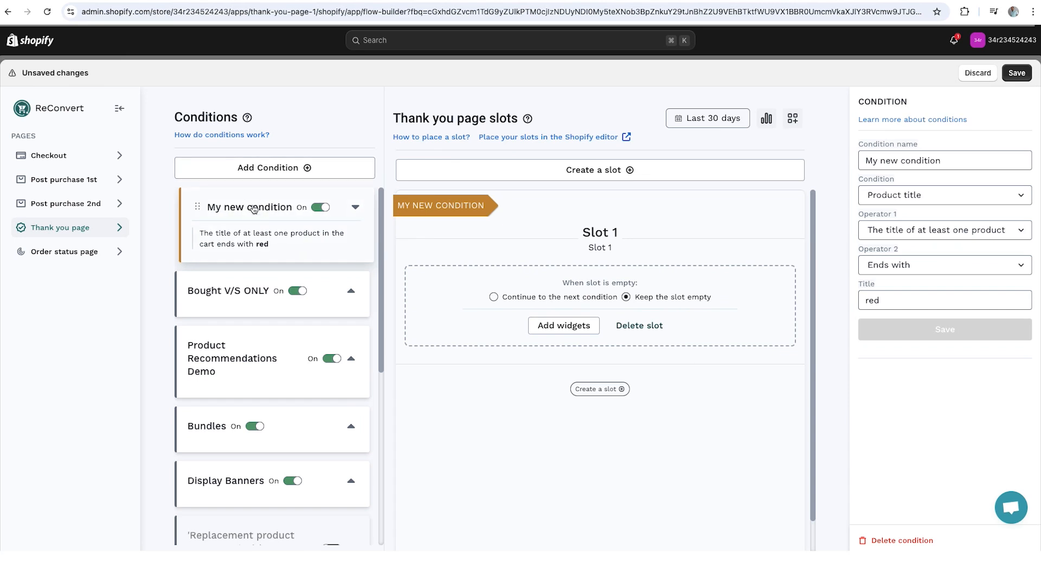
- Save the pending changes and delete My new condition from the Thank you page
click(895, 542)
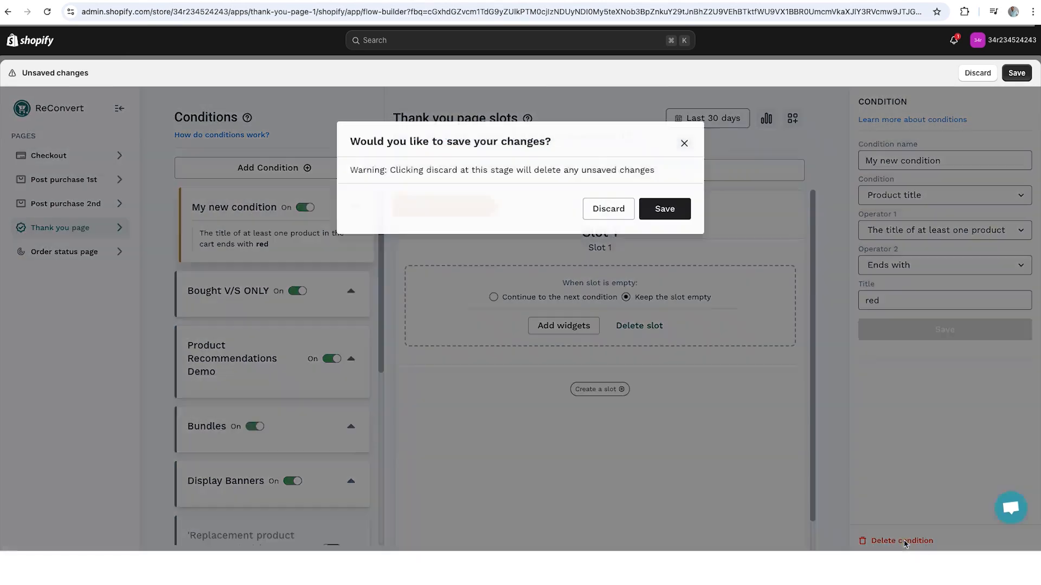
click(670, 214)
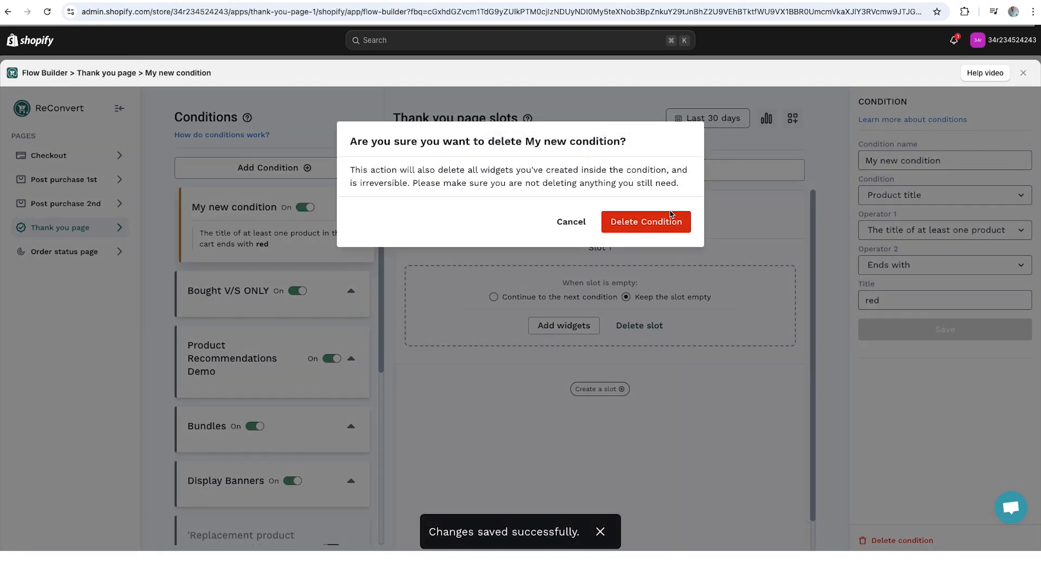
click(654, 222)
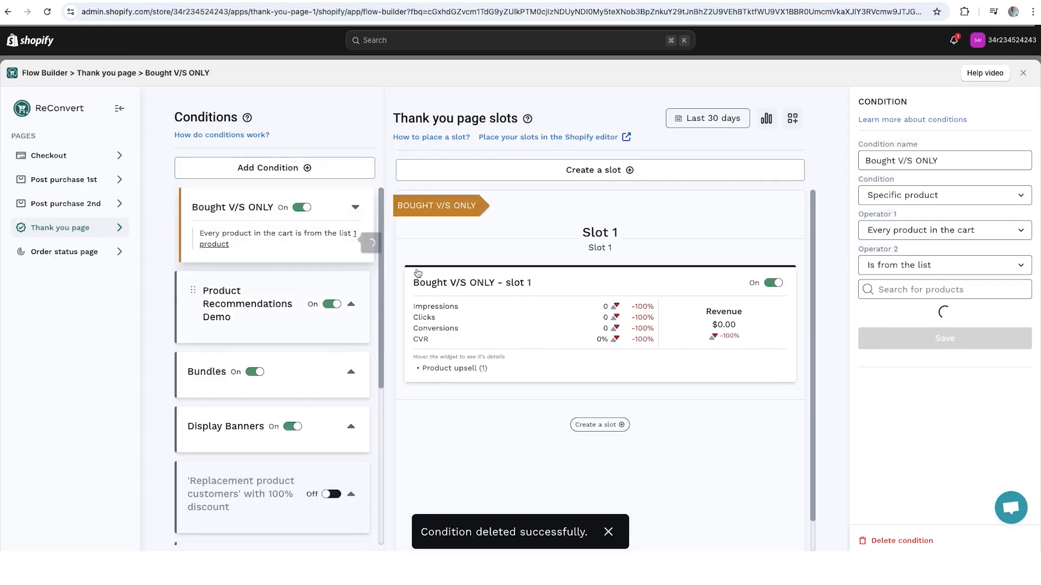